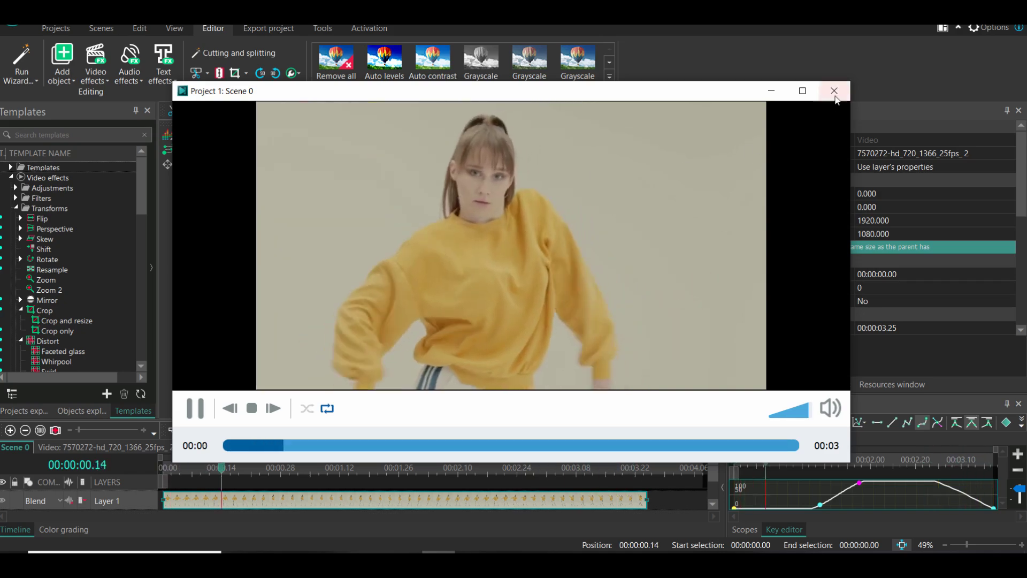
# Close the preview, add the video 7570272-hd_720_1366_25fps to the scene on a new layer, and move it to the timeline start.
pyautogui.click(834, 91)
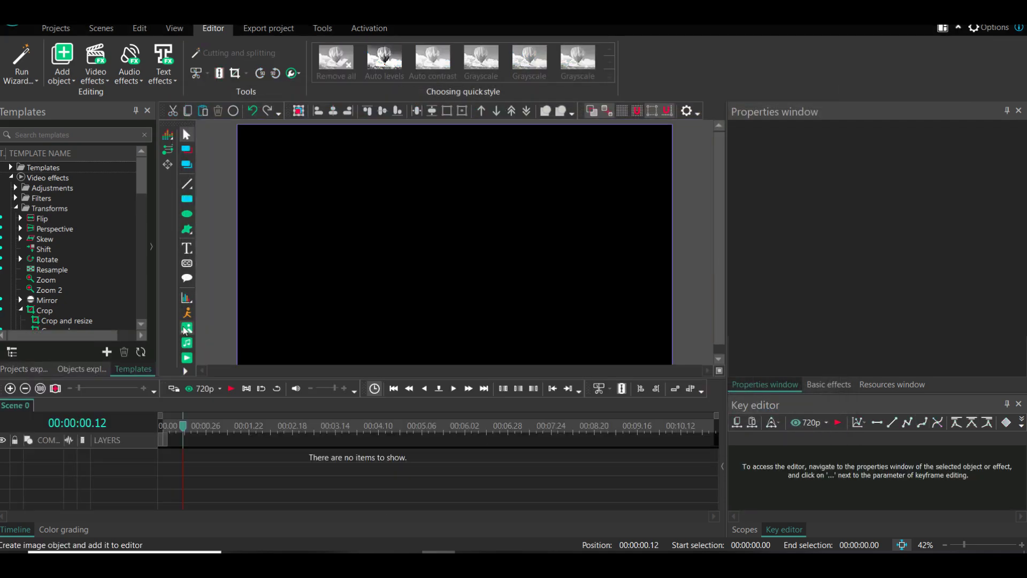
pyautogui.click(186, 328)
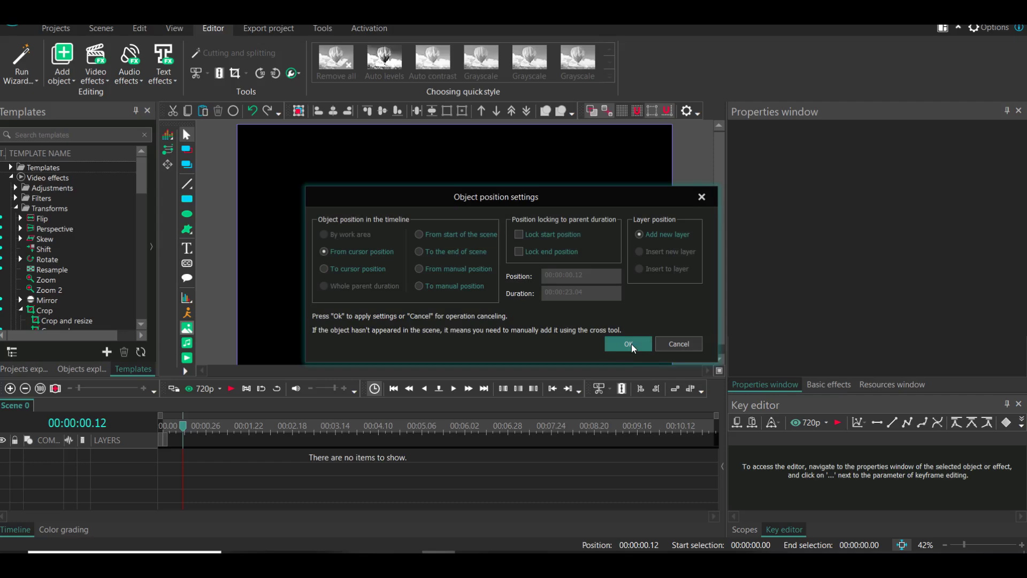
pyautogui.click(629, 346)
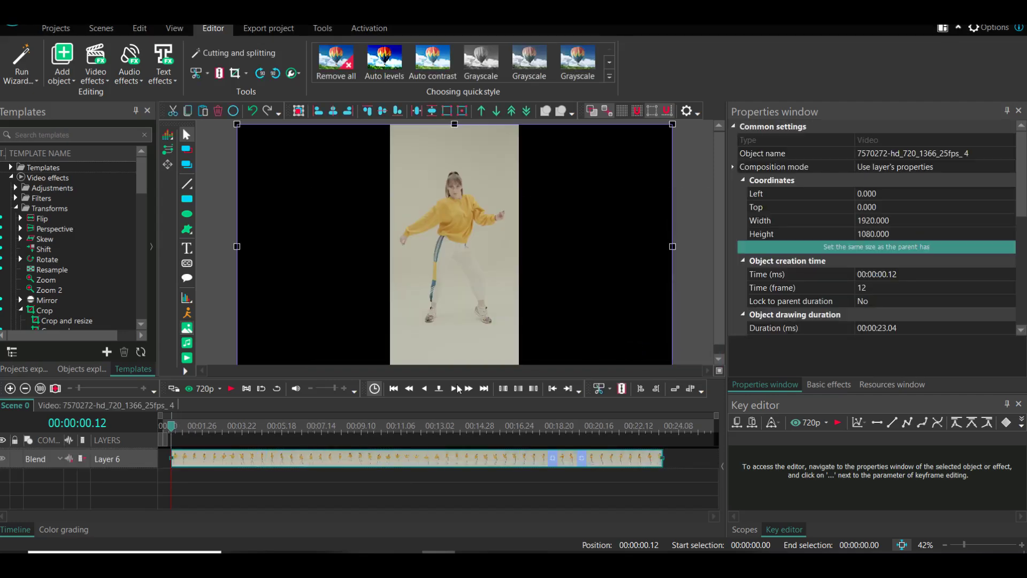
pyautogui.moveTo(330, 461); pyautogui.dragTo(259, 456)
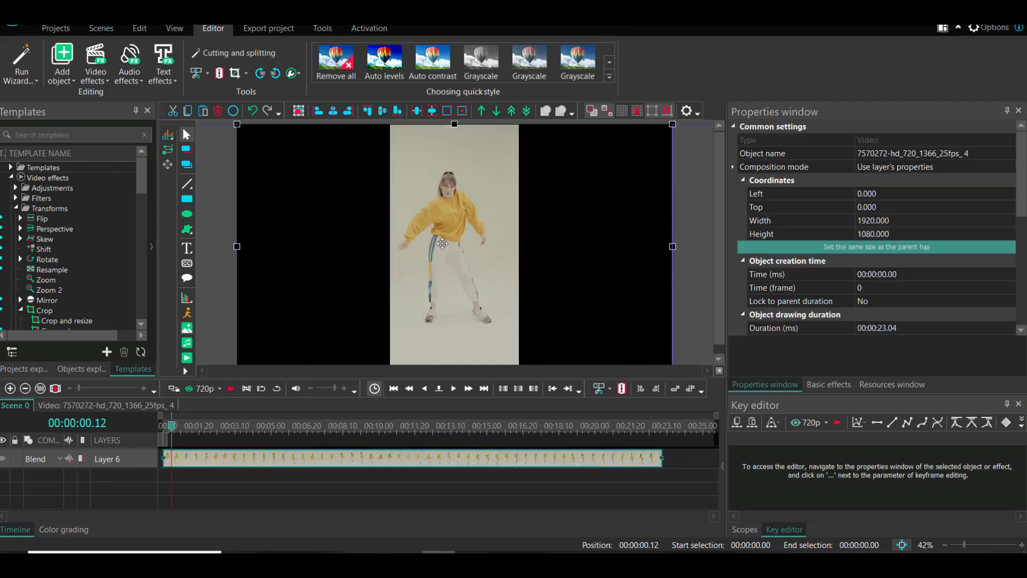
# Crop the video to a 720x406 region covering the dancer's head and upper body.
pyautogui.click(245, 72)
pyautogui.click(261, 110)
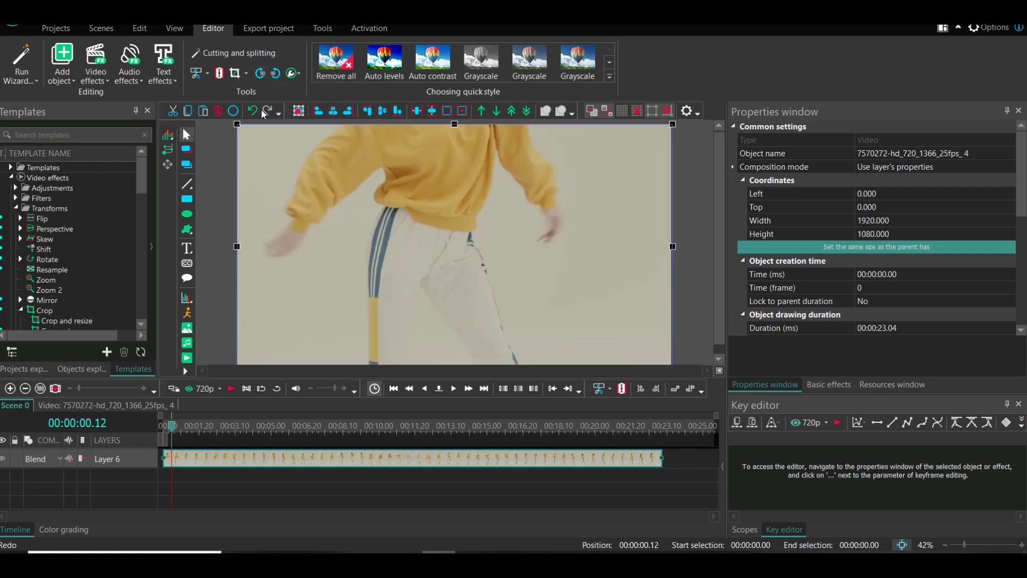
pyautogui.click(235, 74)
pyautogui.moveTo(491, 240); pyautogui.dragTo(484, 203)
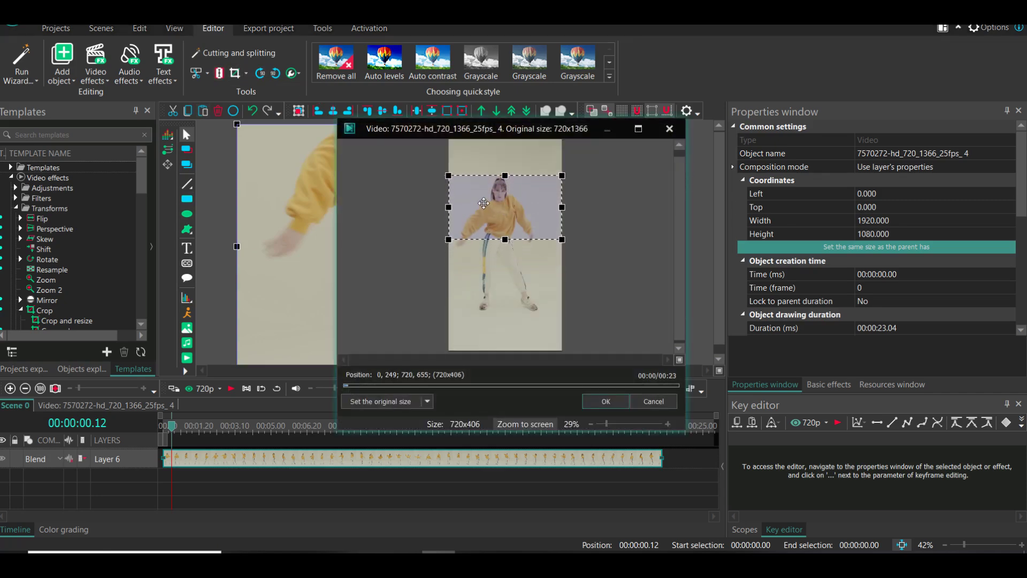
pyautogui.click(606, 401)
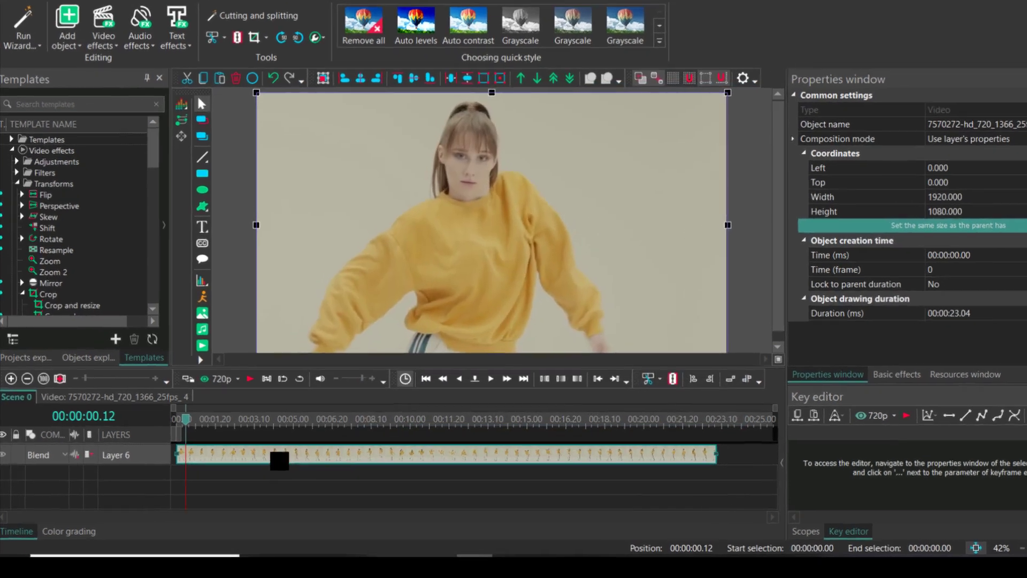
# Open the video object's own timeline and add a color grading adjustment spanning the whole parent duration.
pyautogui.doubleClick(260, 458)
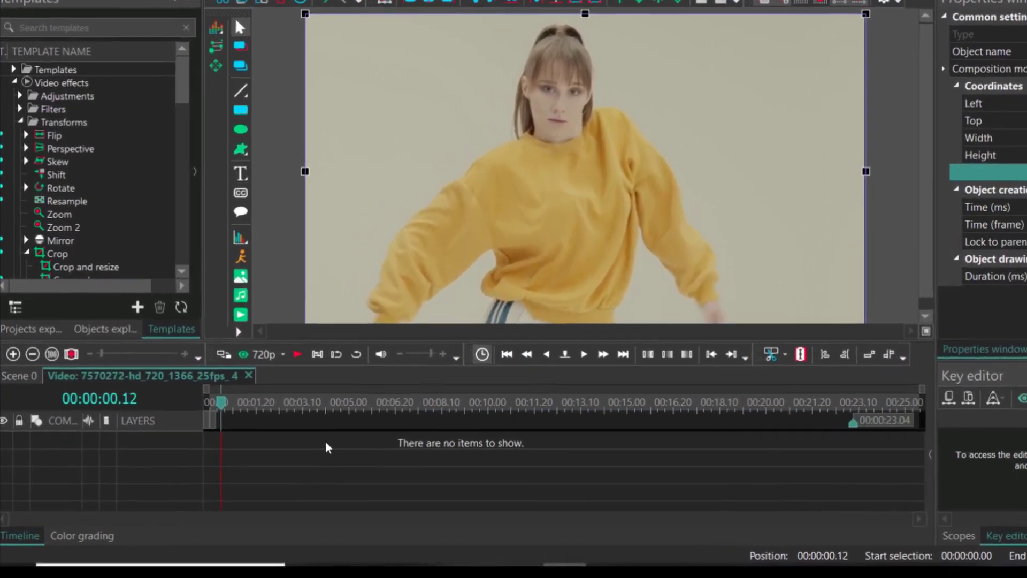
pyautogui.click(279, 295)
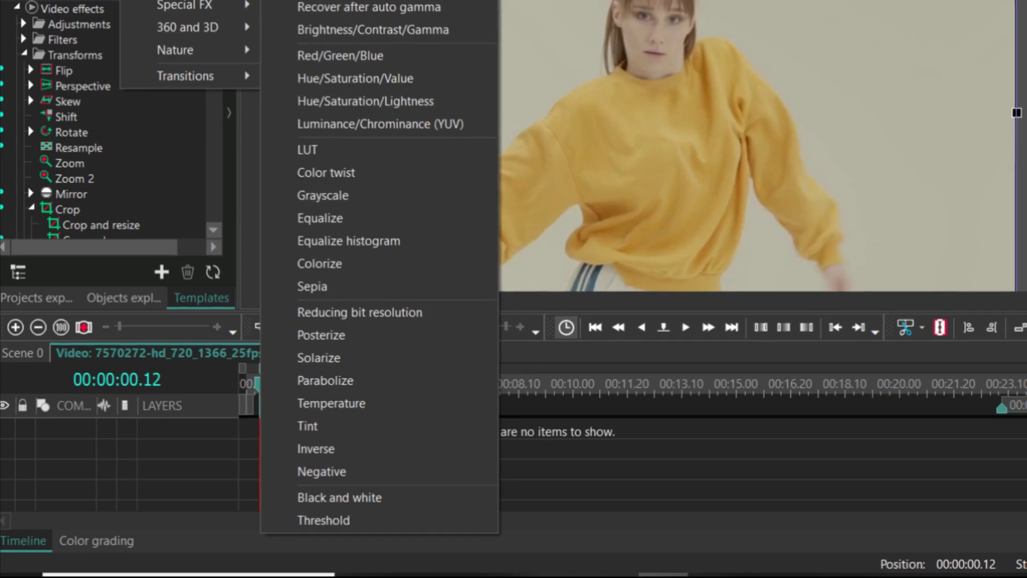
pyautogui.click(341, 96)
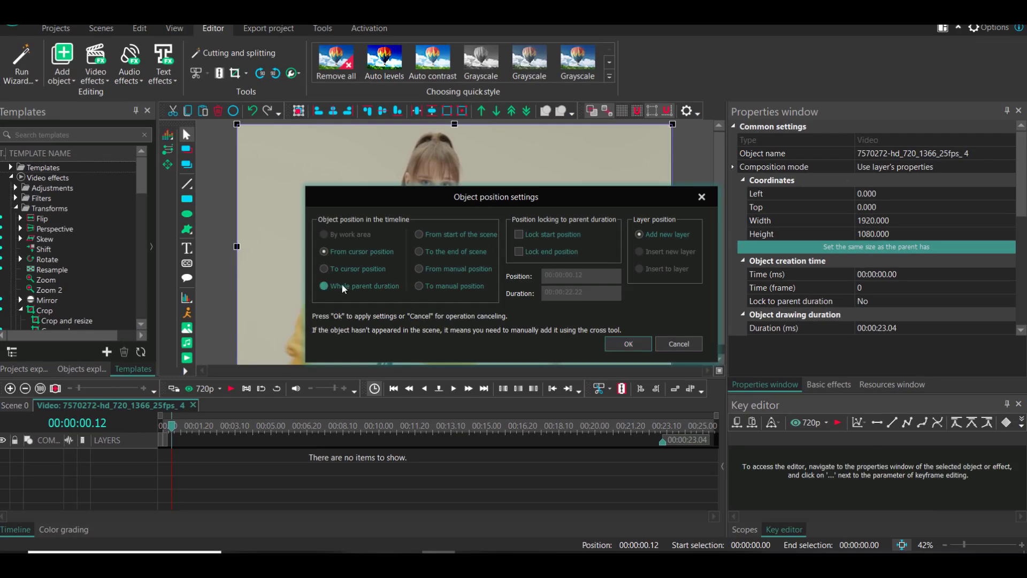
pyautogui.click(618, 343)
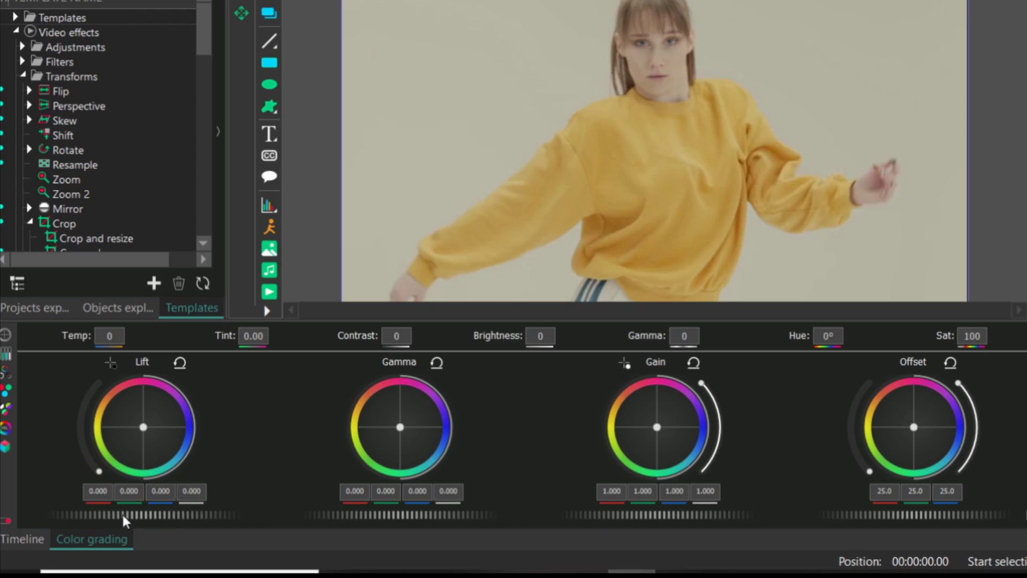
# Try out the overall Lift, Gain, Gamma and Offset adjustments of the color wheels, resetting each to its default.
pyautogui.moveTo(145, 514); pyautogui.dragTo(149, 515)
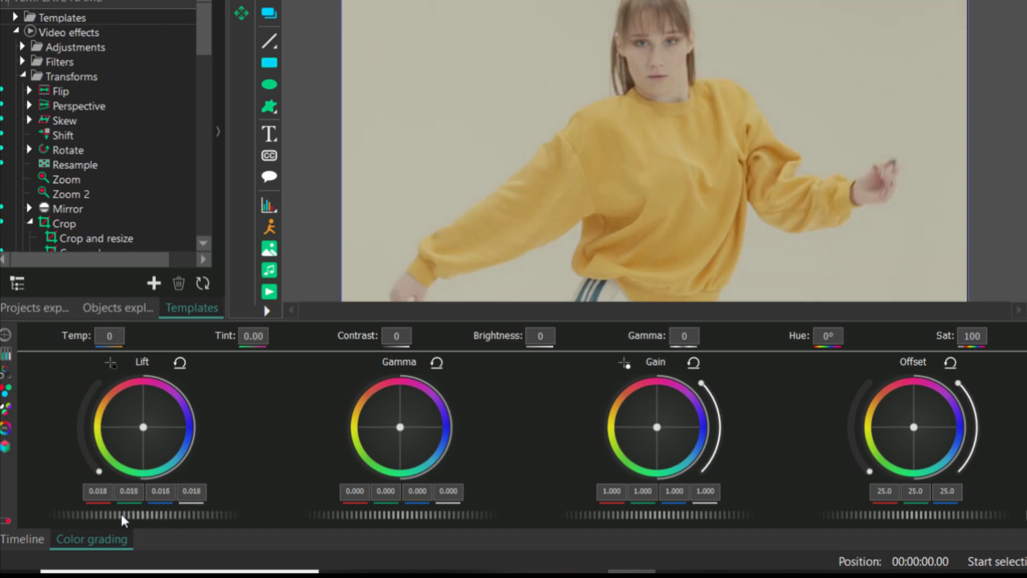
pyautogui.click(179, 362)
pyautogui.moveTo(615, 515); pyautogui.dragTo(648, 518)
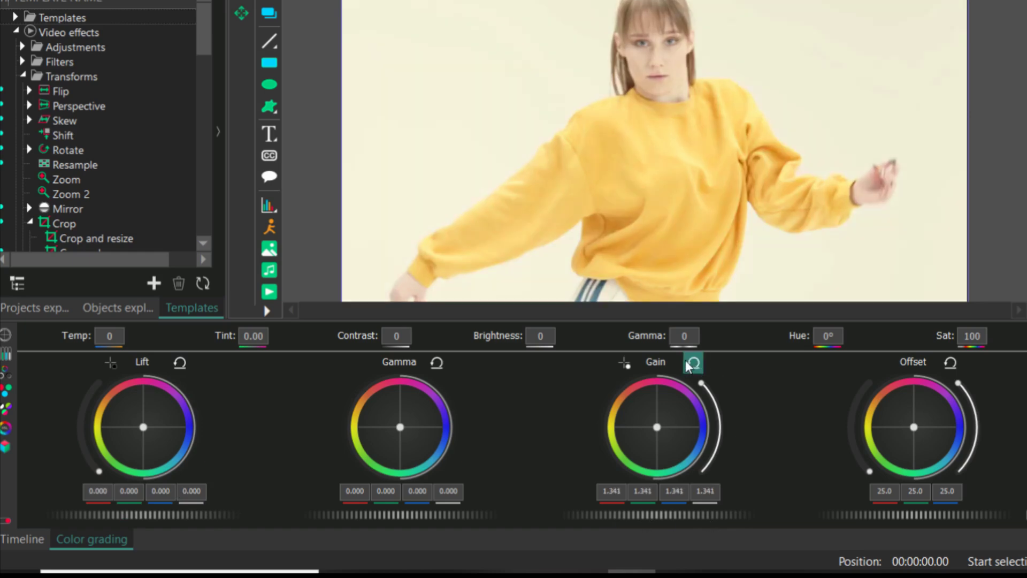
pyautogui.click(694, 363)
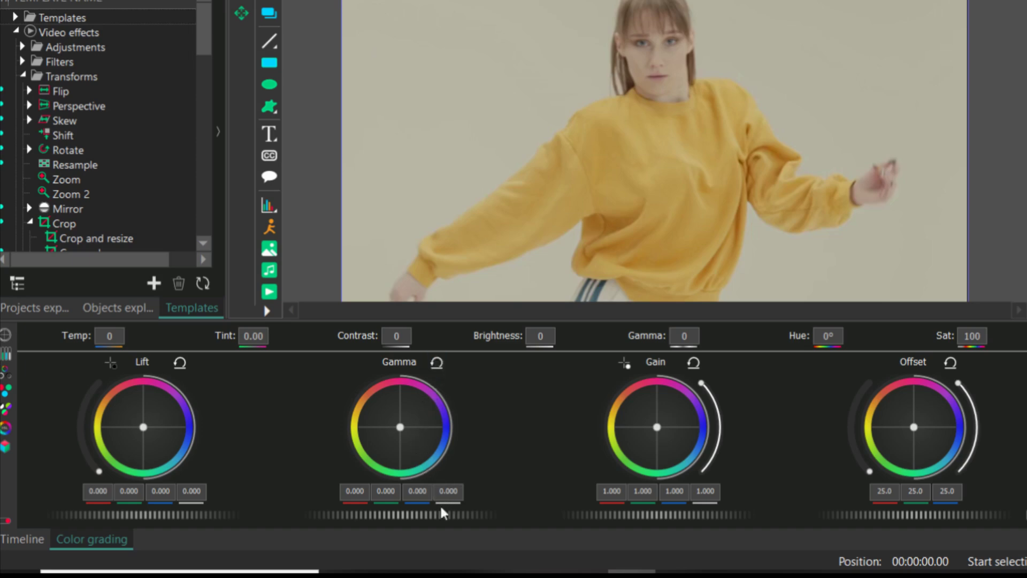
pyautogui.moveTo(389, 514)
pyautogui.mouseDown()
pyautogui.moveTo(409, 515)
pyautogui.moveTo(378, 516)
pyautogui.moveTo(394, 516)
pyautogui.mouseUp()
pyautogui.moveTo(316, 516); pyautogui.dragTo(393, 515)
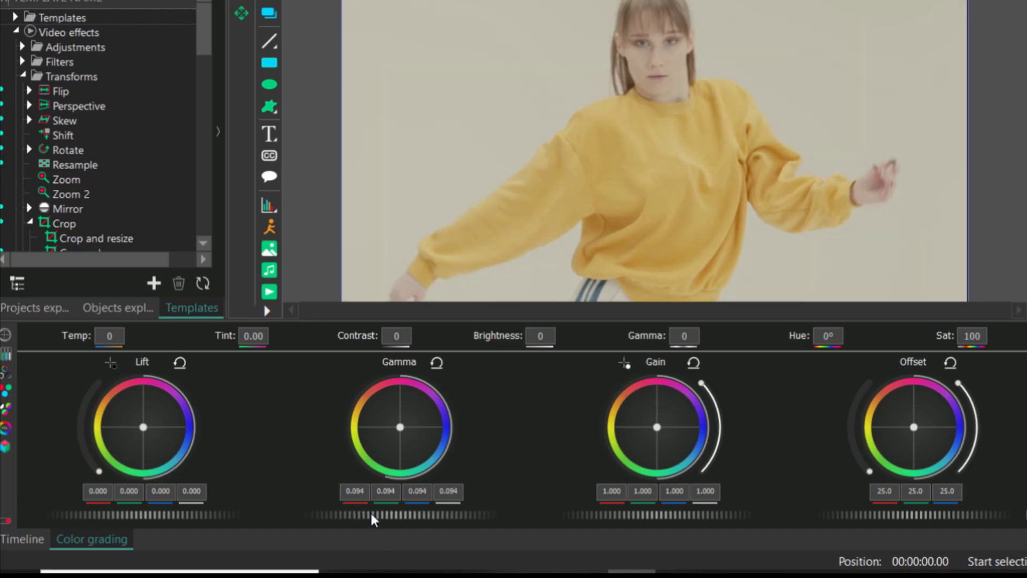
pyautogui.click(437, 362)
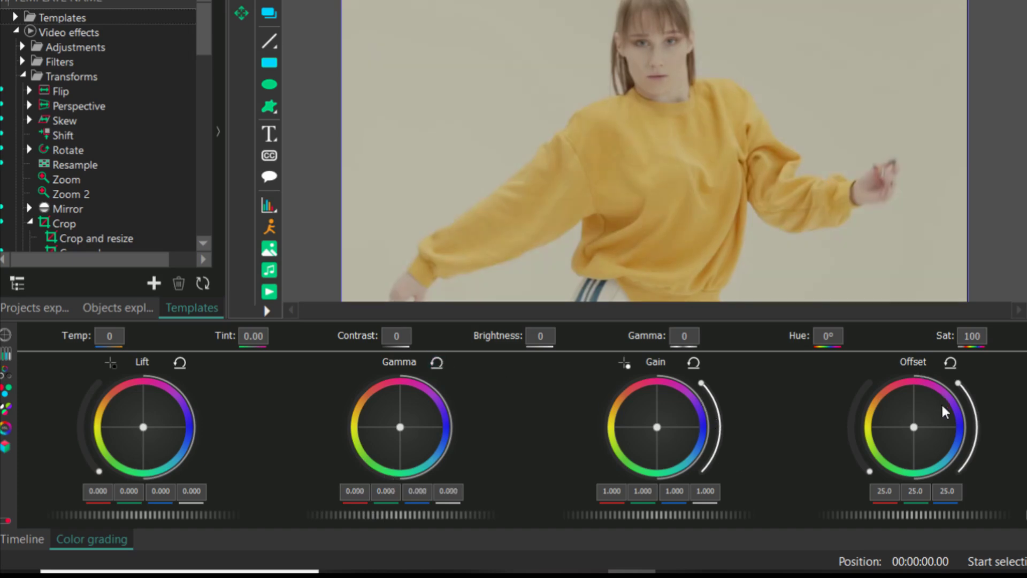
pyautogui.moveTo(887, 516)
pyautogui.mouseDown()
pyautogui.moveTo(909, 515)
pyautogui.moveTo(877, 516)
pyautogui.moveTo(890, 515)
pyautogui.mouseUp()
pyautogui.click(950, 363)
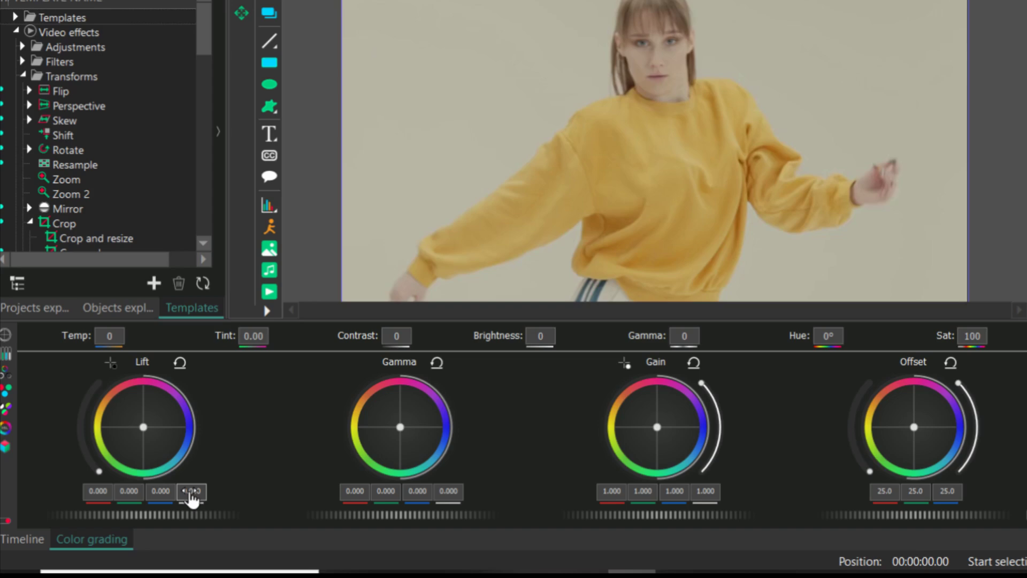
# Grade the clip with Lift luminance -0.087, Gain luminance 1.126, contrast 4, gamma -19 and brightness 2.
pyautogui.moveTo(191, 493); pyautogui.dragTo(202, 503)
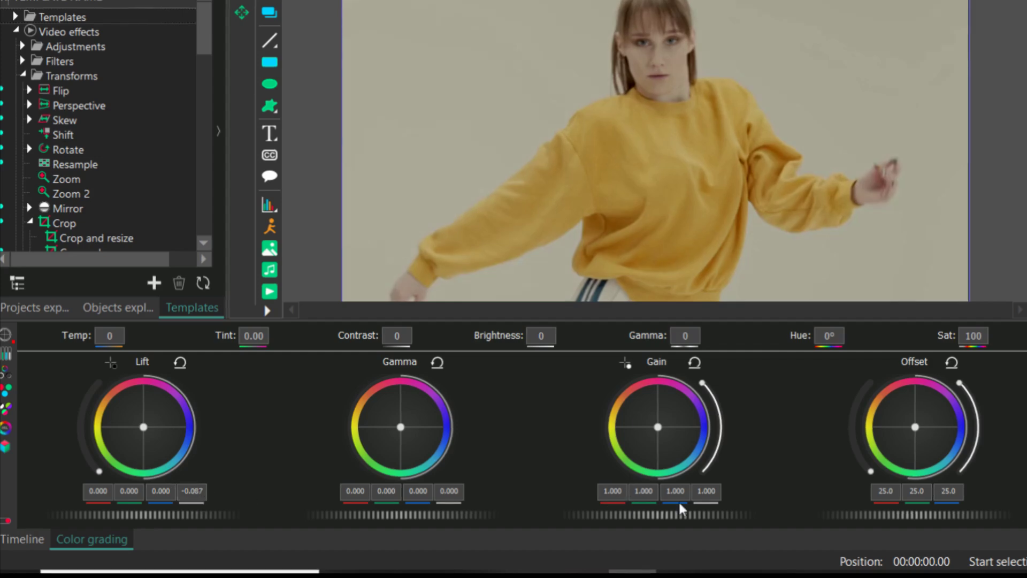
pyautogui.moveTo(707, 503); pyautogui.dragTo(709, 491)
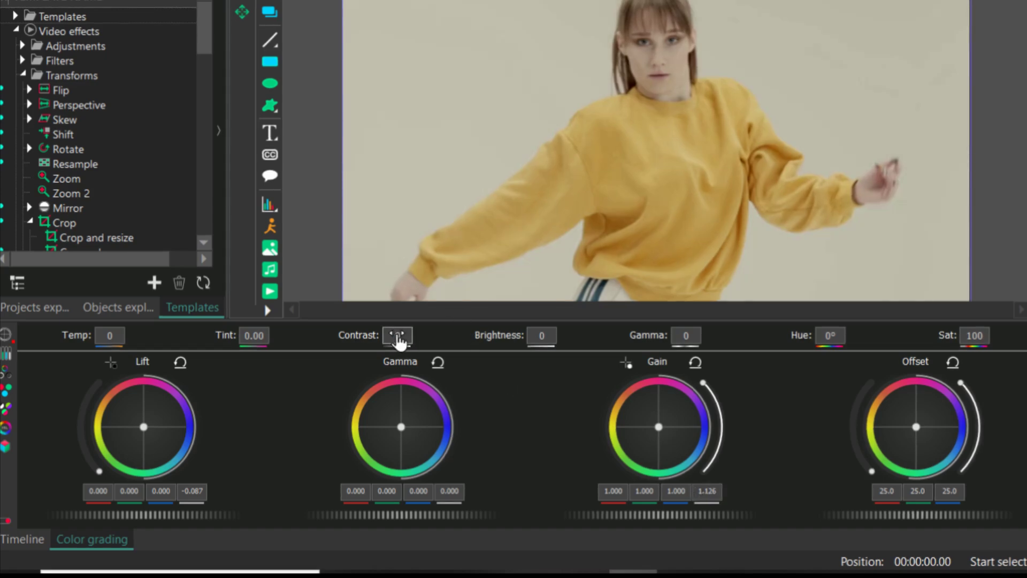
pyautogui.moveTo(398, 338); pyautogui.dragTo(402, 338)
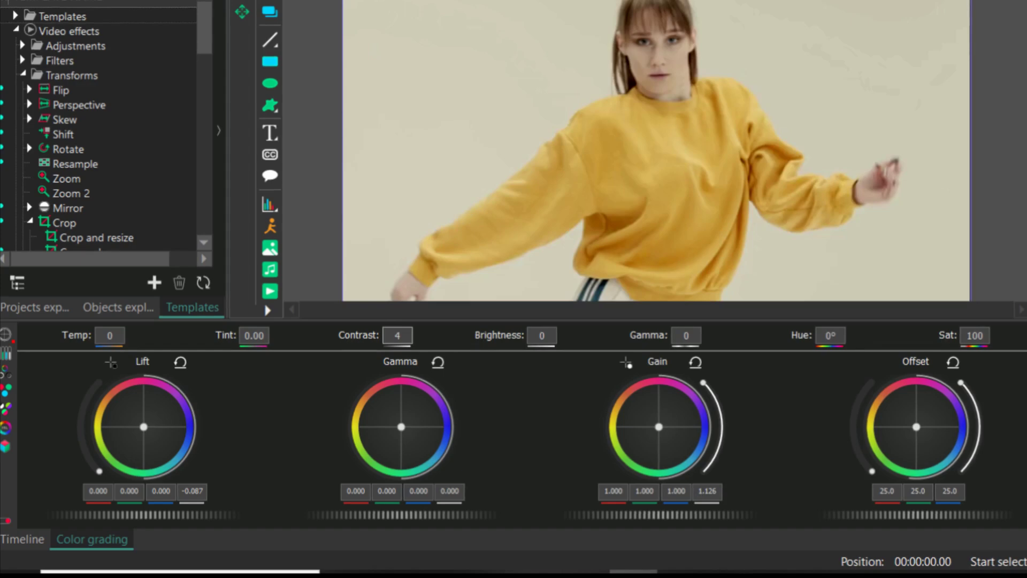
pyautogui.moveTo(690, 338); pyautogui.dragTo(694, 342)
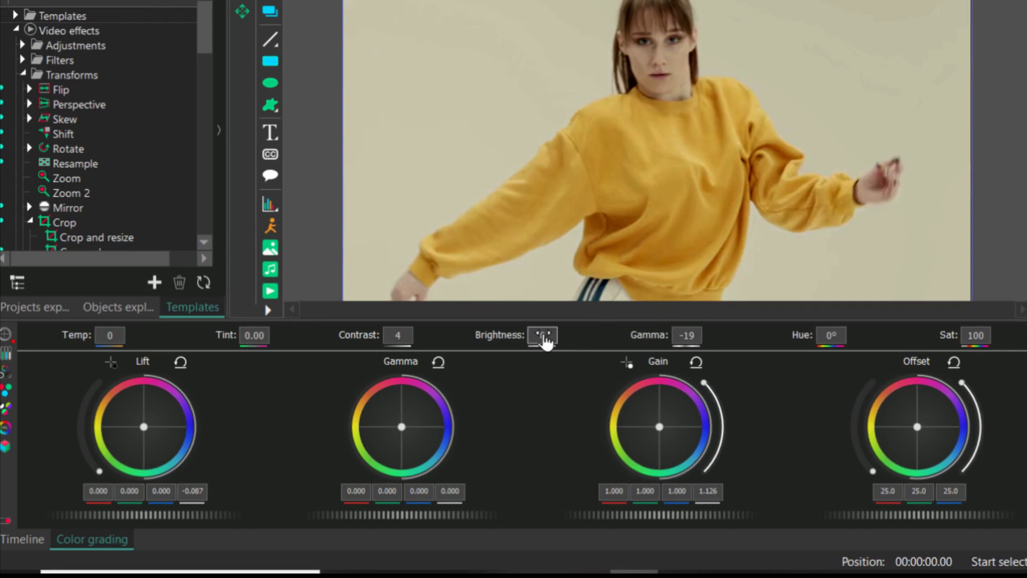
pyautogui.moveTo(545, 343); pyautogui.dragTo(538, 342)
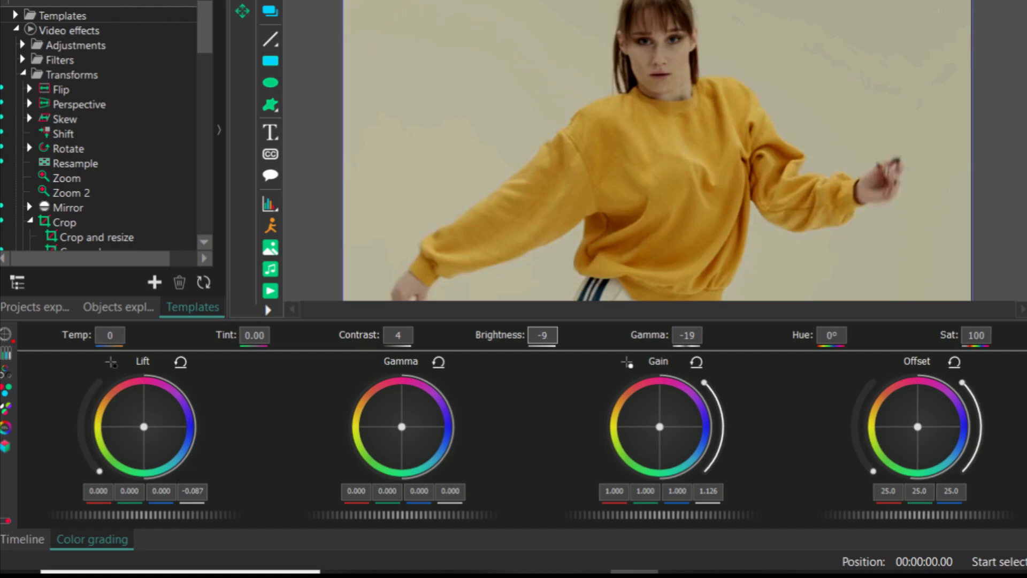
pyautogui.moveTo(543, 342); pyautogui.dragTo(545, 342)
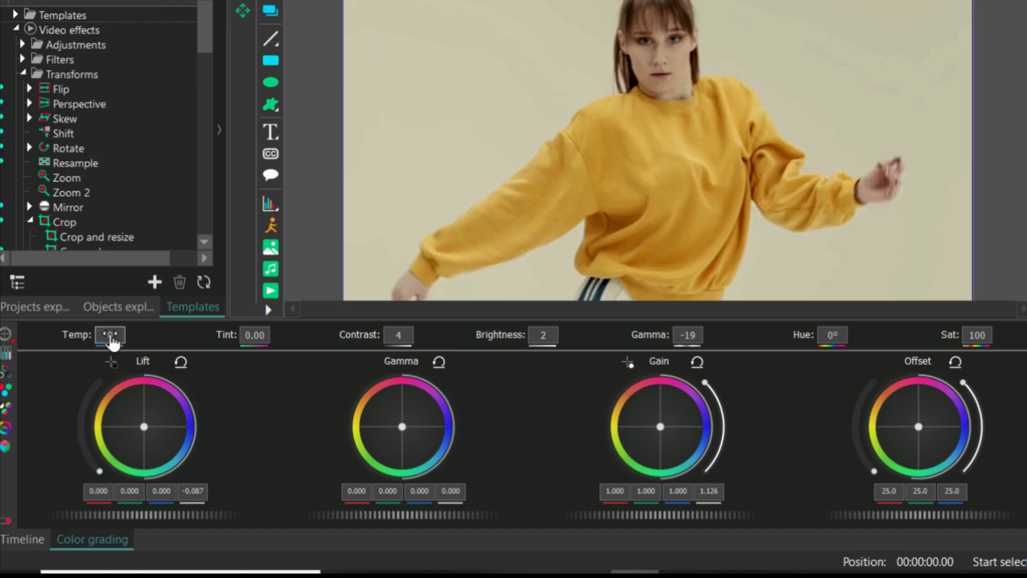
# Try a warmer color temperature, return it to 0, and set the saturation to 101.
pyautogui.moveTo(112, 342)
pyautogui.mouseDown()
pyautogui.moveTo(131, 344)
pyautogui.moveTo(120, 342)
pyautogui.mouseUp()
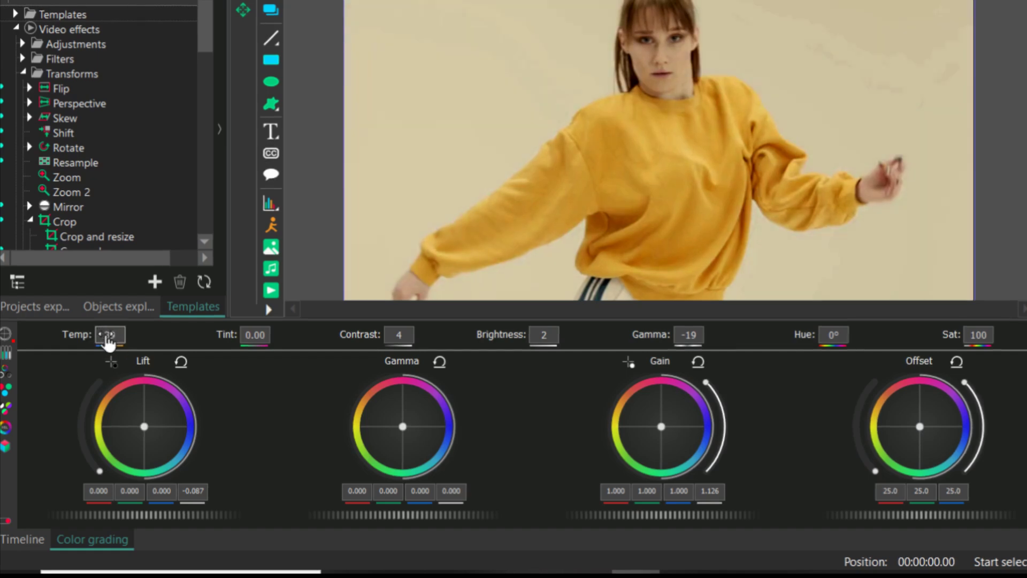
pyautogui.moveTo(110, 338); pyautogui.dragTo(106, 341)
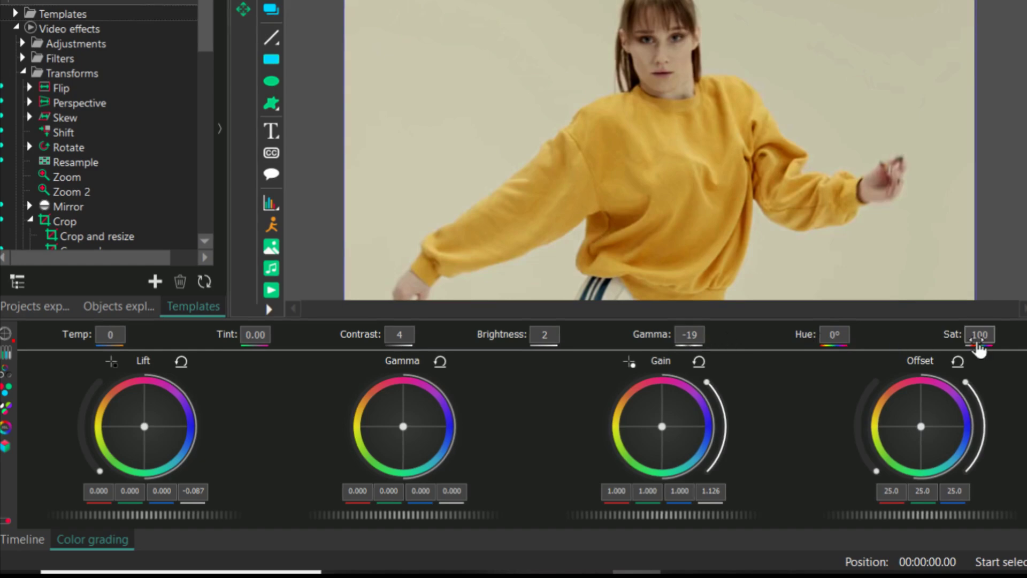
pyautogui.moveTo(980, 343)
pyautogui.mouseDown()
pyautogui.moveTo(987, 335)
pyautogui.moveTo(971, 338)
pyautogui.mouseUp()
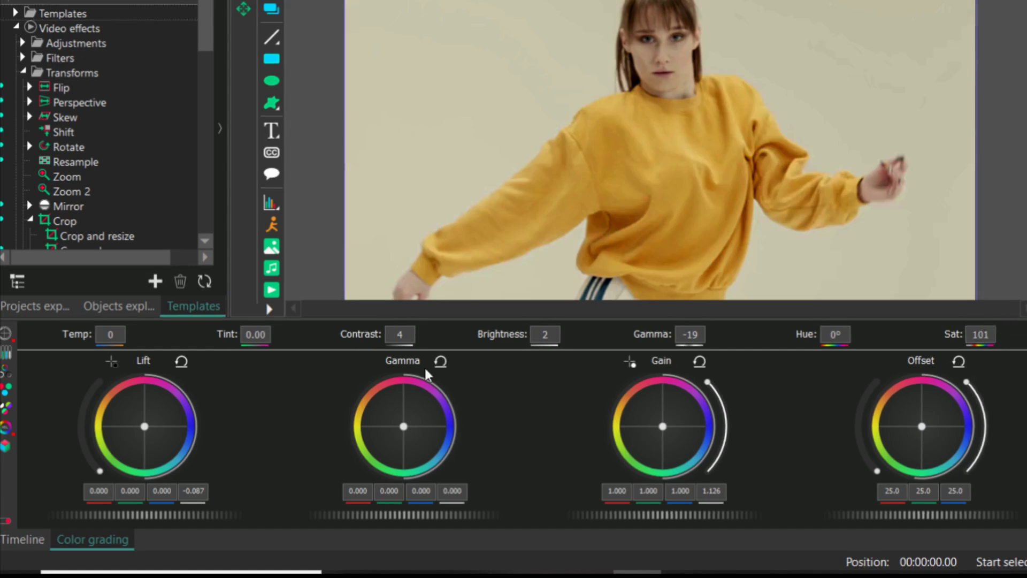
# Switch the color grading off and on again to compare the clip before and after.
pyautogui.click(6, 521)
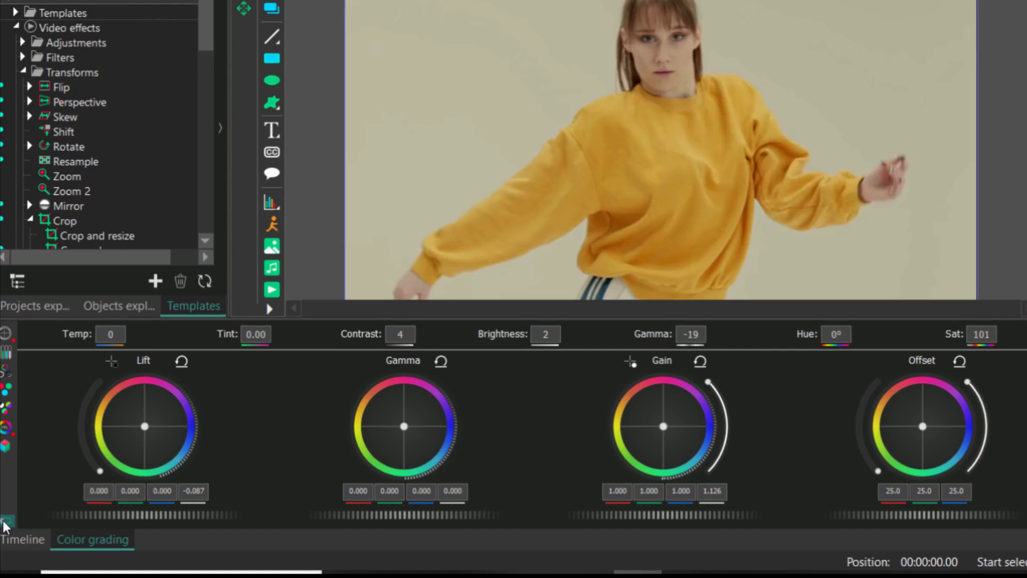
pyautogui.click(5, 522)
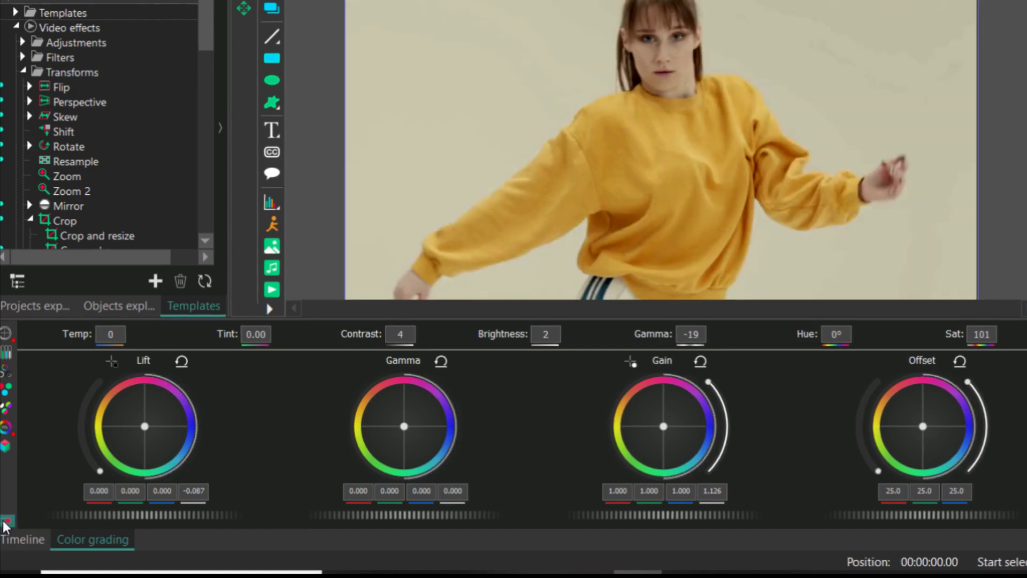
# Preview the color component templates Emphase, Average, Grayscale, Warm and Cold on the clip, and restore the Normal template.
pyautogui.click(6, 357)
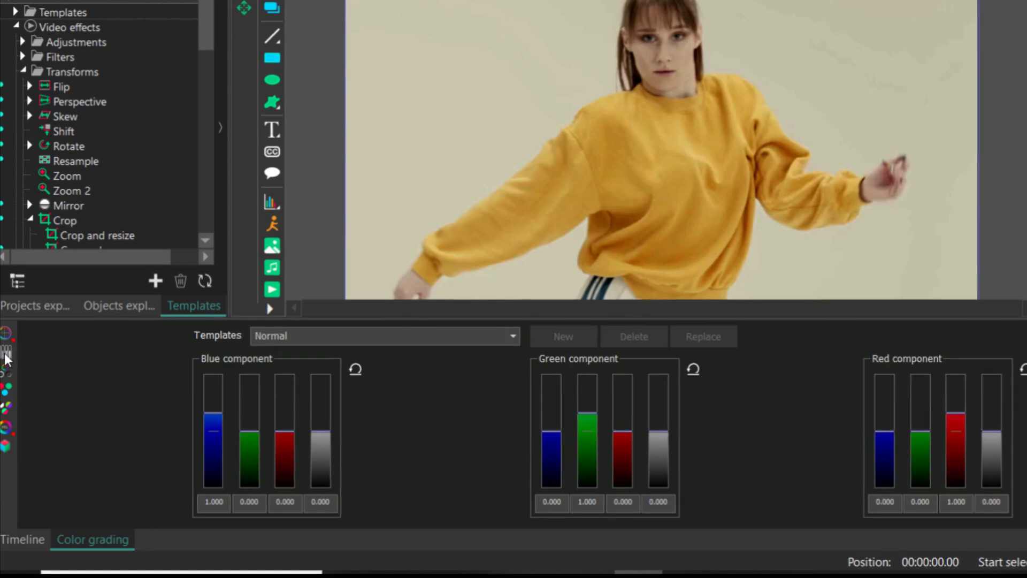
pyautogui.click(512, 336)
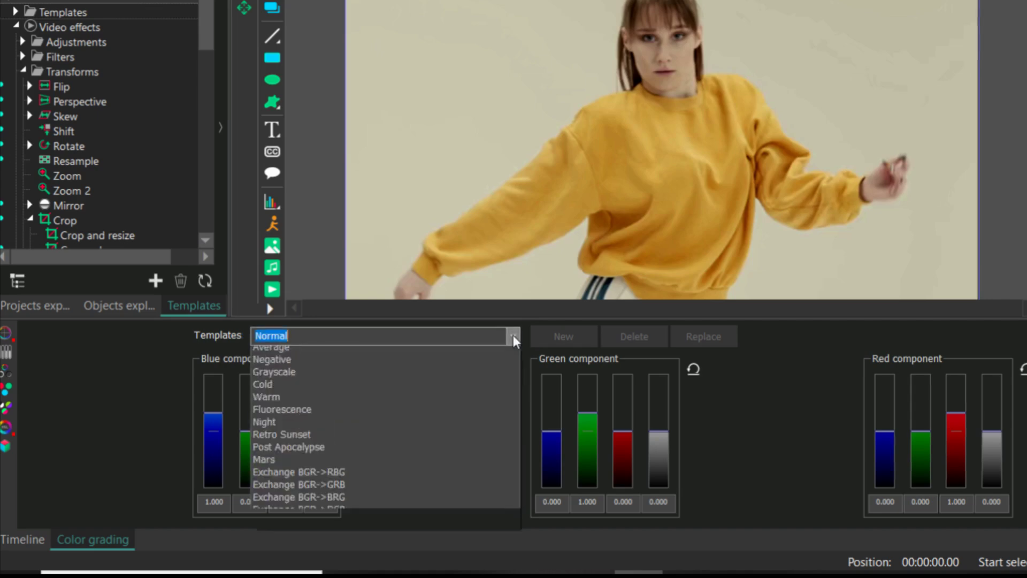
pyautogui.click(291, 367)
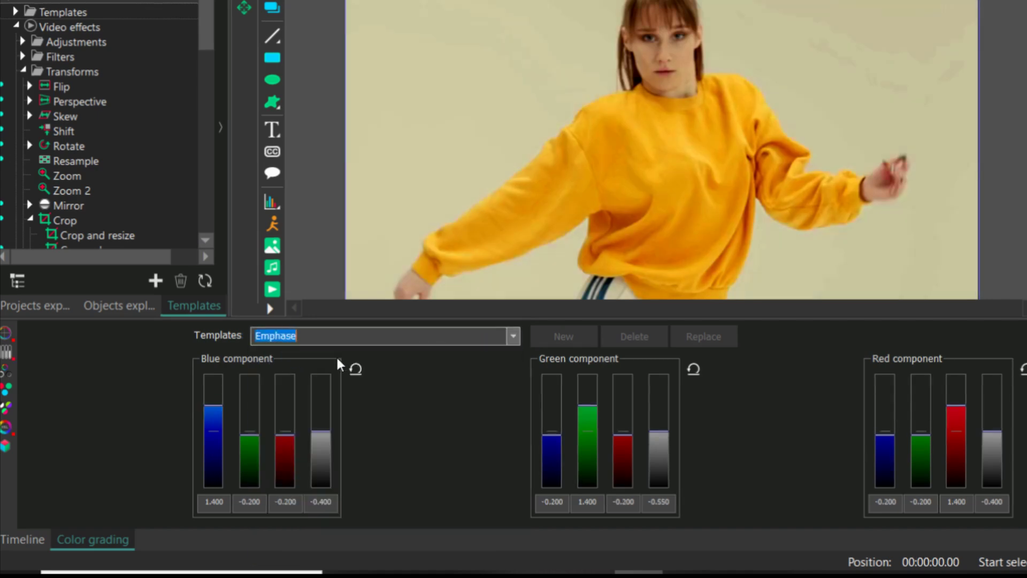
pyautogui.click(513, 336)
pyautogui.click(317, 377)
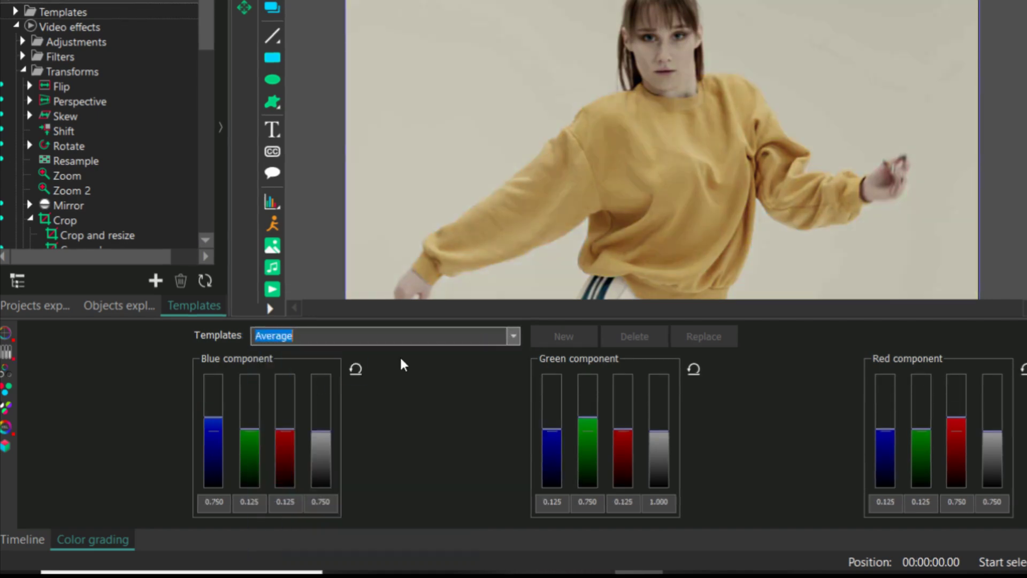
pyautogui.click(513, 336)
pyautogui.click(341, 378)
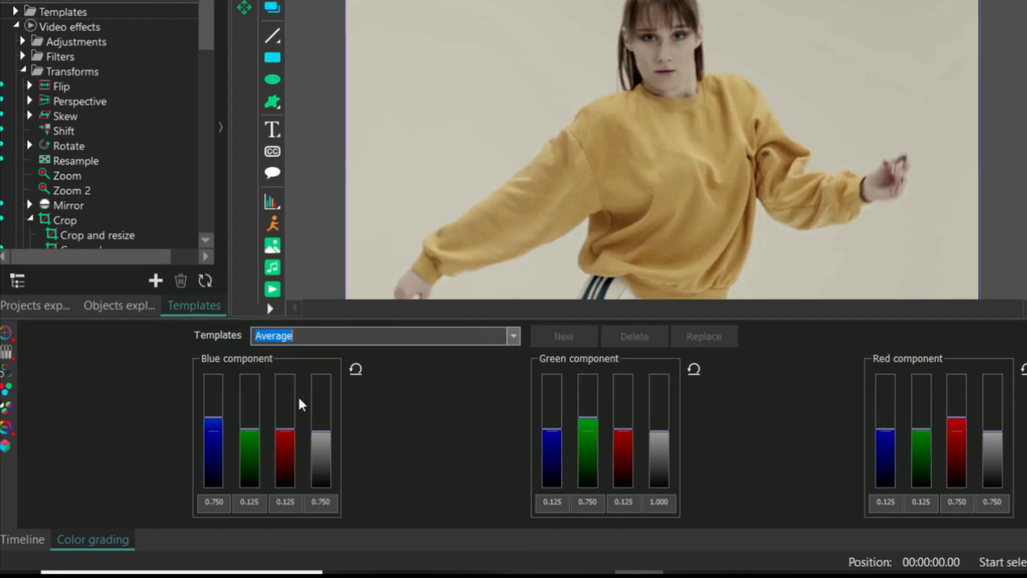
pyautogui.click(513, 336)
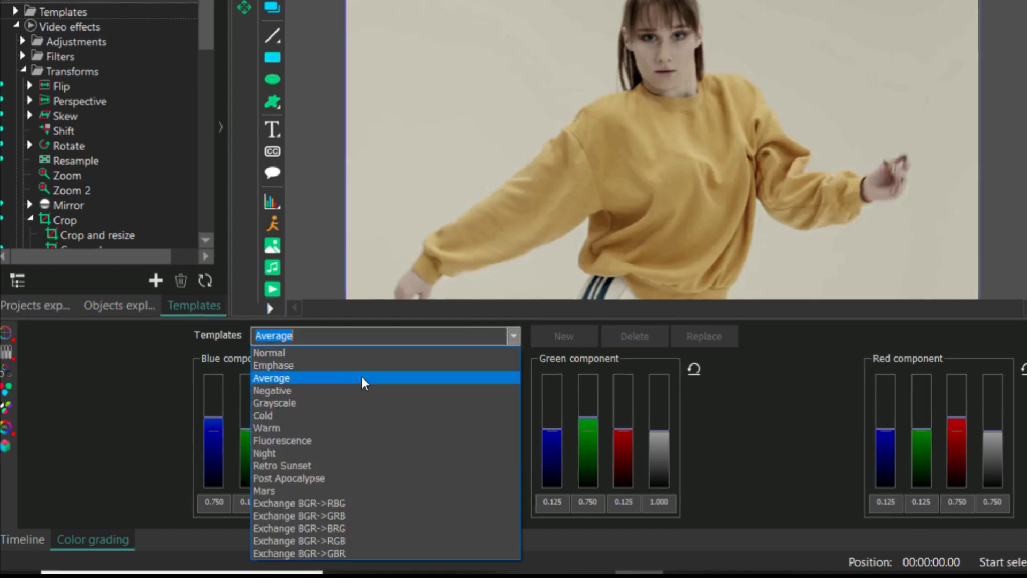
pyautogui.click(291, 407)
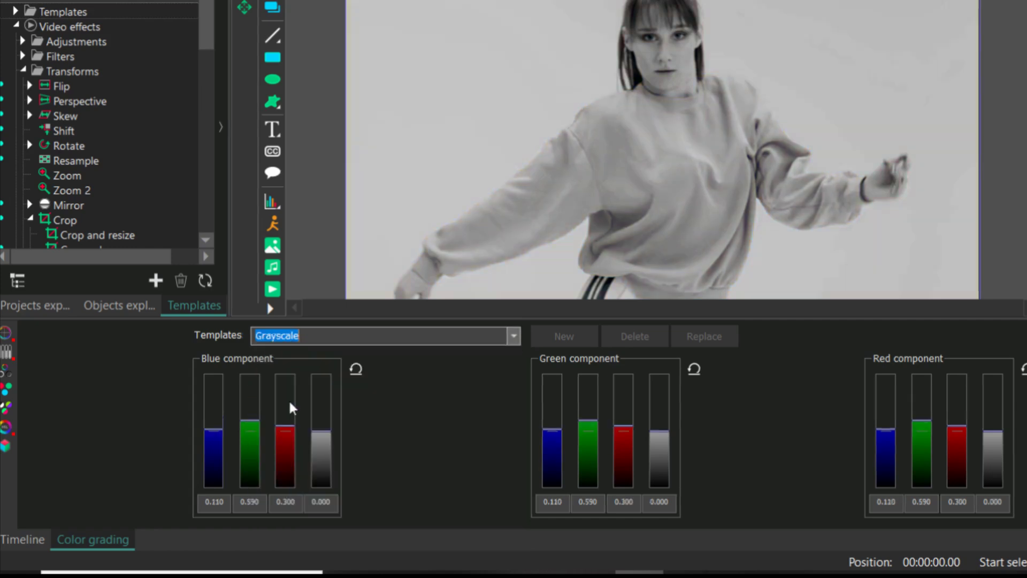
pyautogui.click(514, 335)
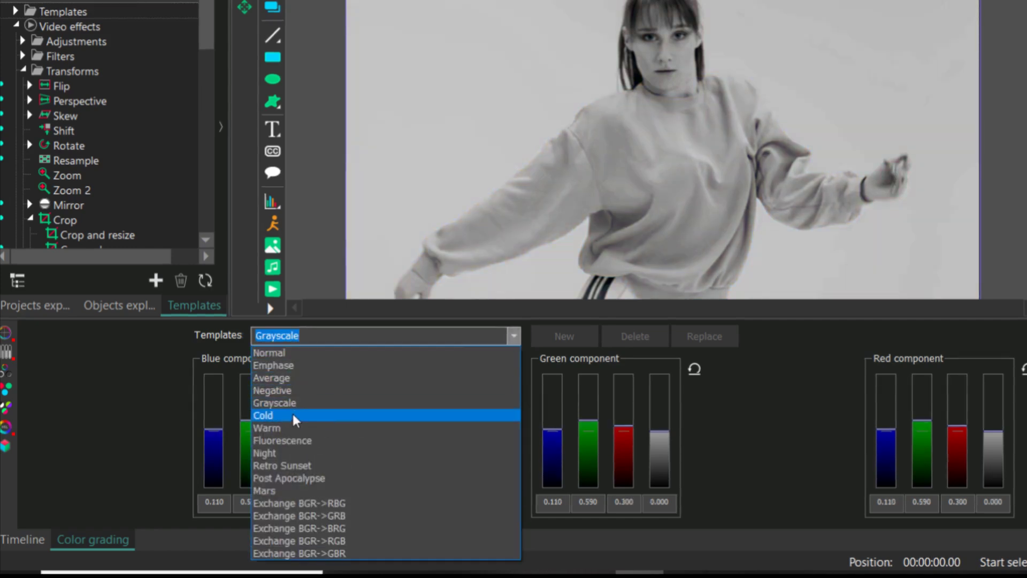
pyautogui.click(284, 427)
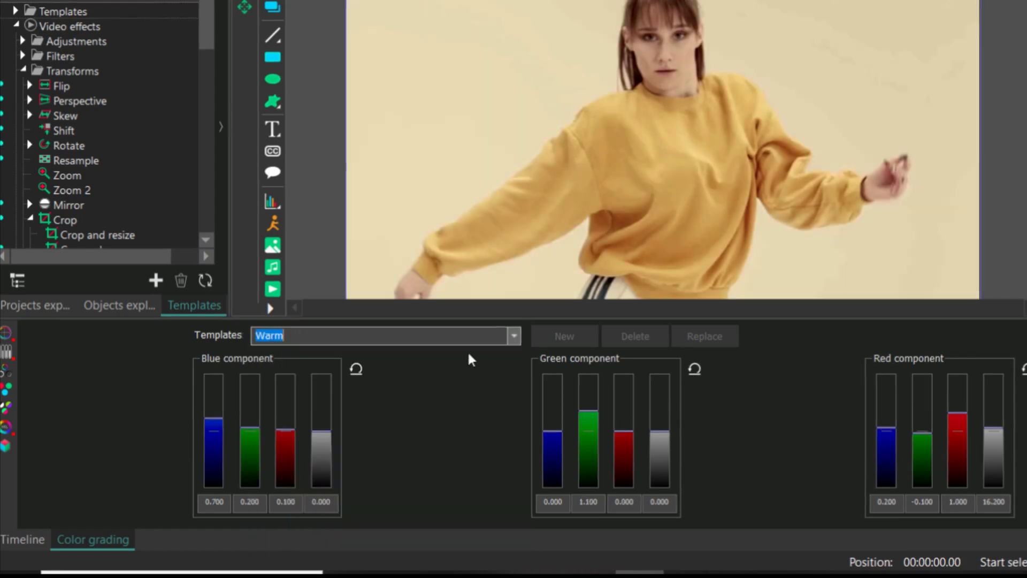
pyautogui.click(513, 336)
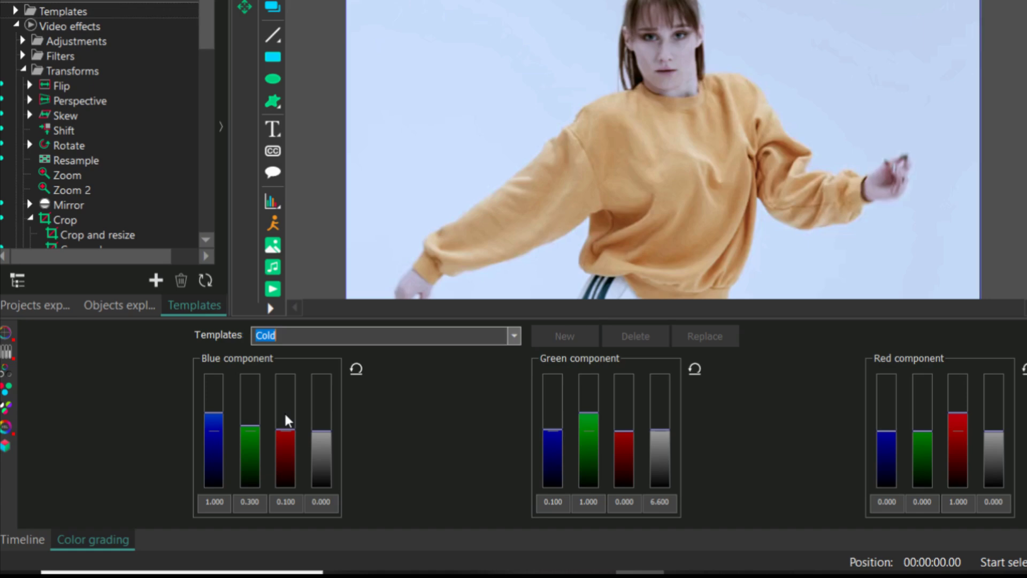
pyautogui.click(515, 336)
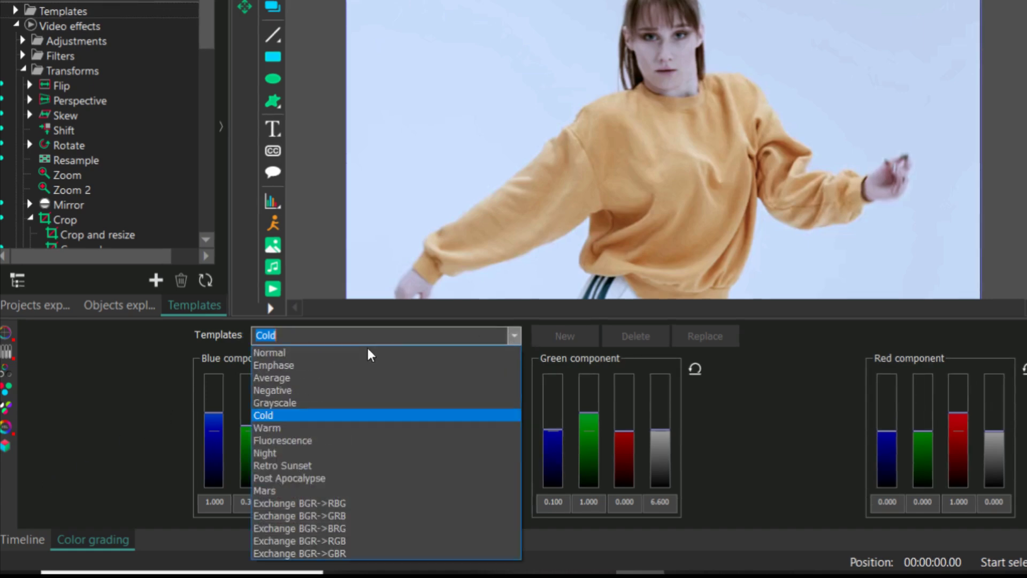
pyautogui.click(317, 353)
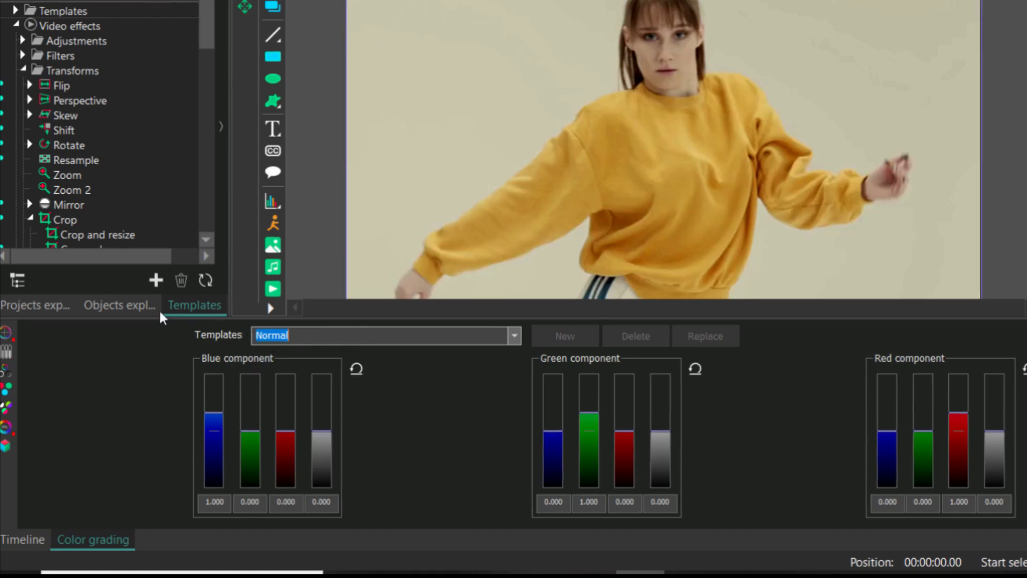